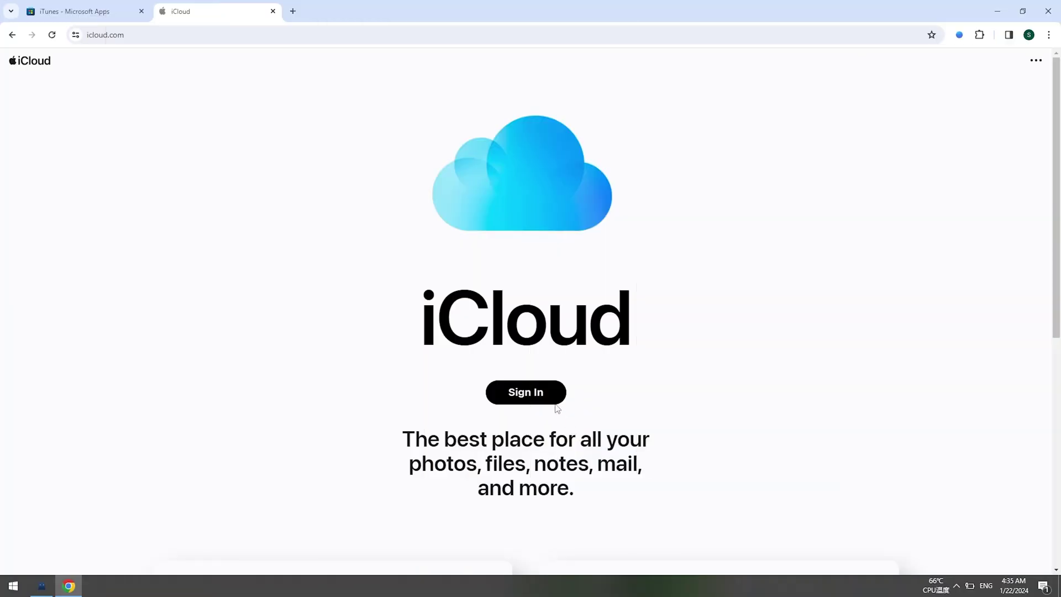
Sign in to iCloud and shrink the Photos thumbnails to a seven-column grid.
click(545, 397)
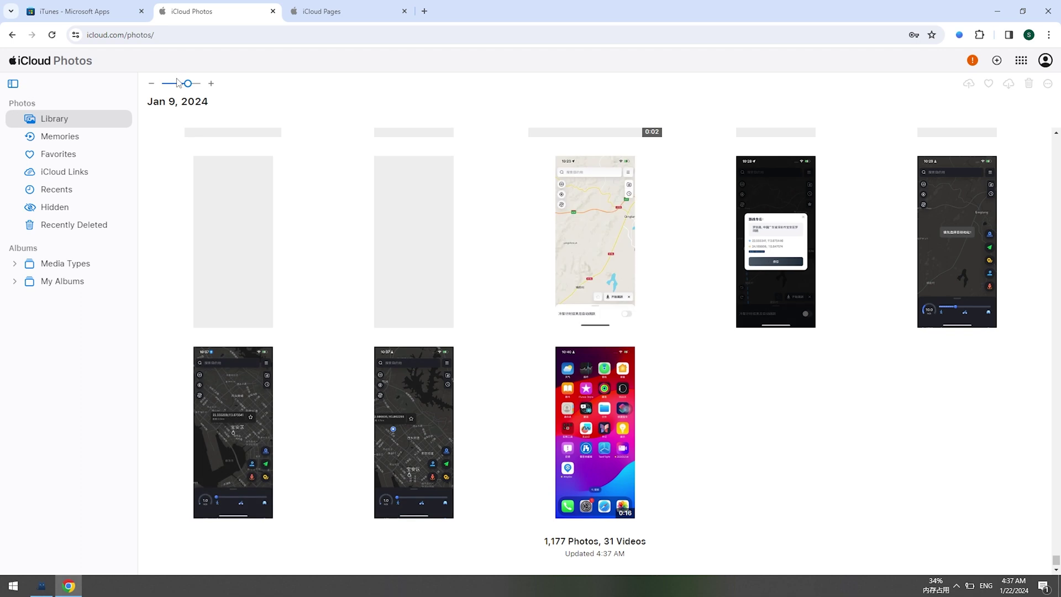
drag(193, 84, 176, 85)
scroll(219, 242, up, 3)
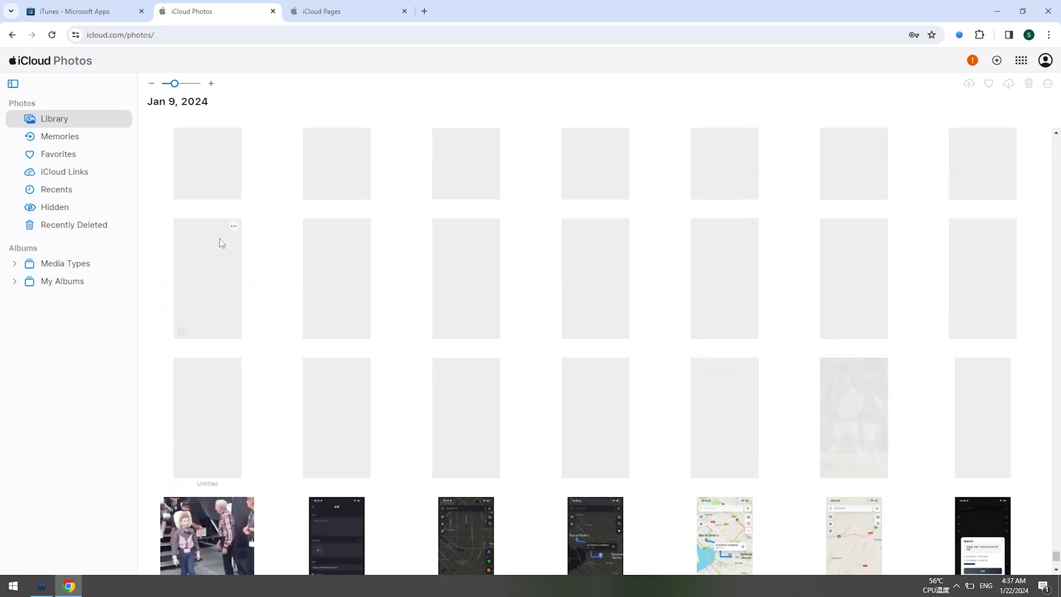
scroll(219, 241, up, 1)
scroll(220, 241, up, 3)
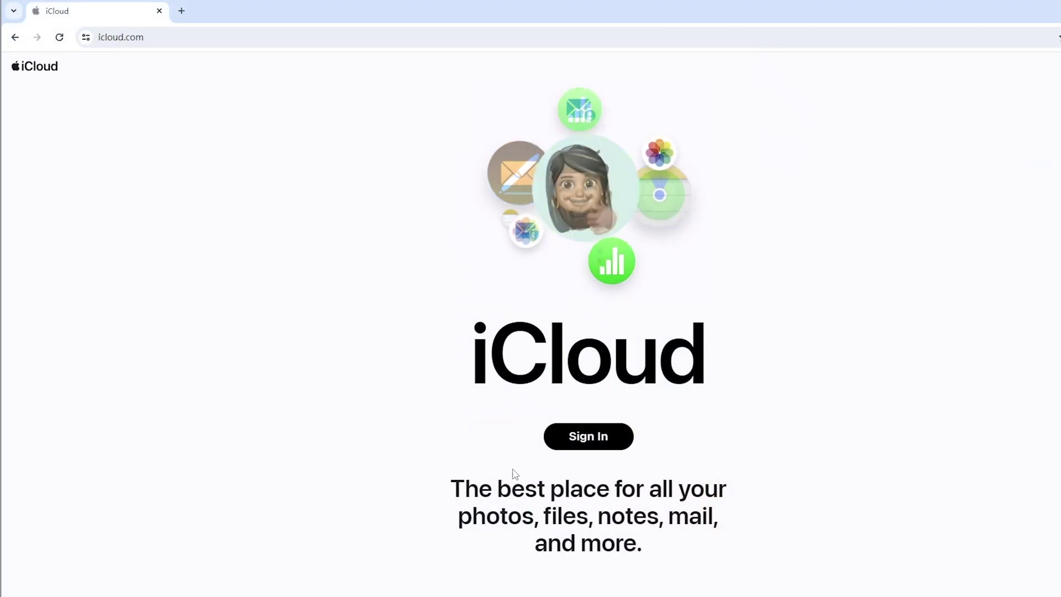
Sign in, open the 1,177-photo Photos library, and make the thumbnails smaller.
click(581, 436)
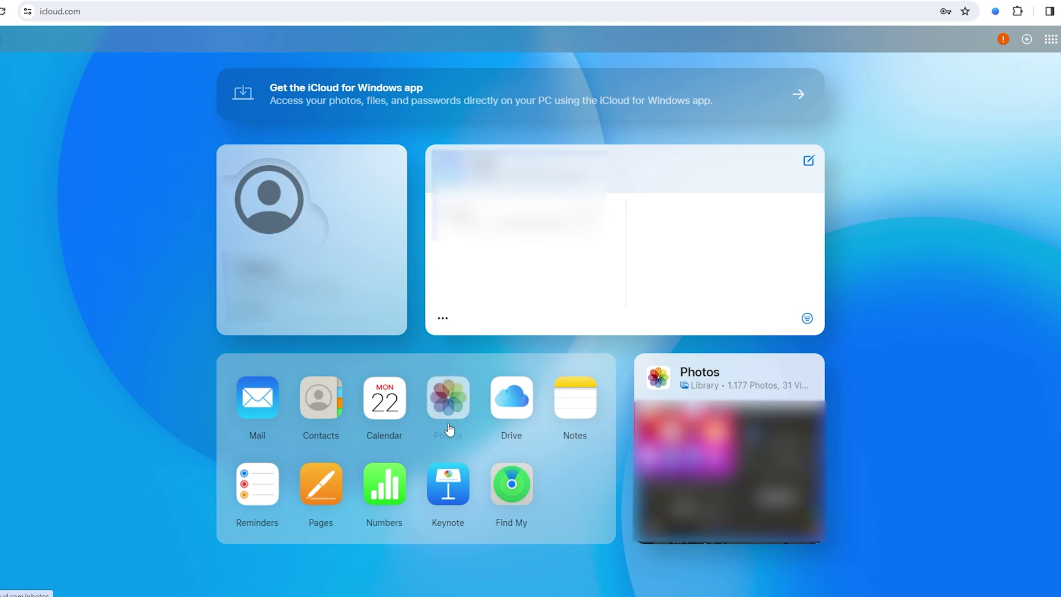
click(448, 429)
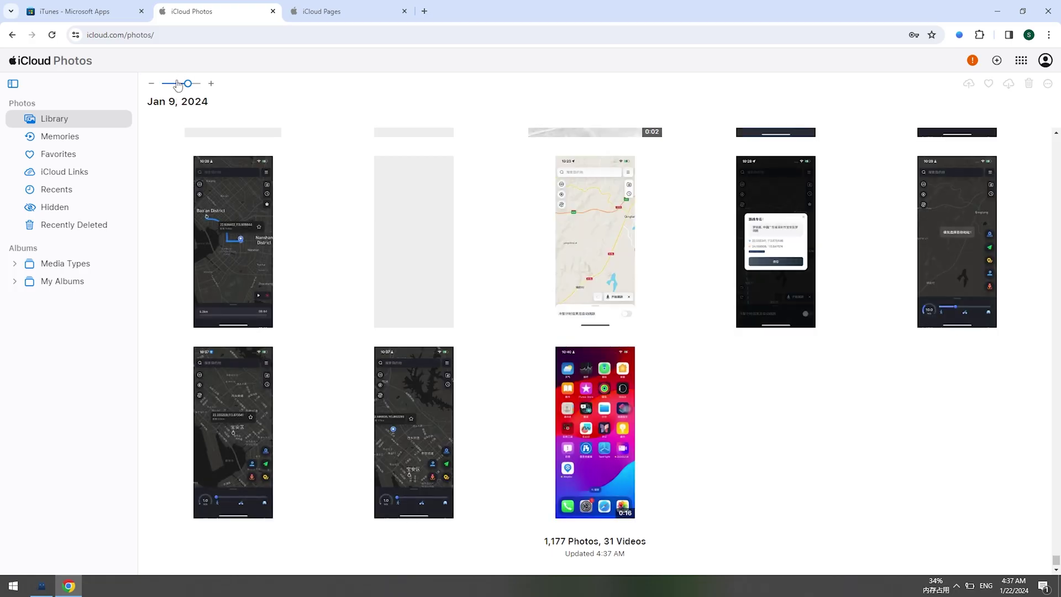
drag(188, 83, 175, 84)
scroll(221, 241, up, 10)
Select the six photos from the footballer to the window drawing and download them.
click(317, 300)
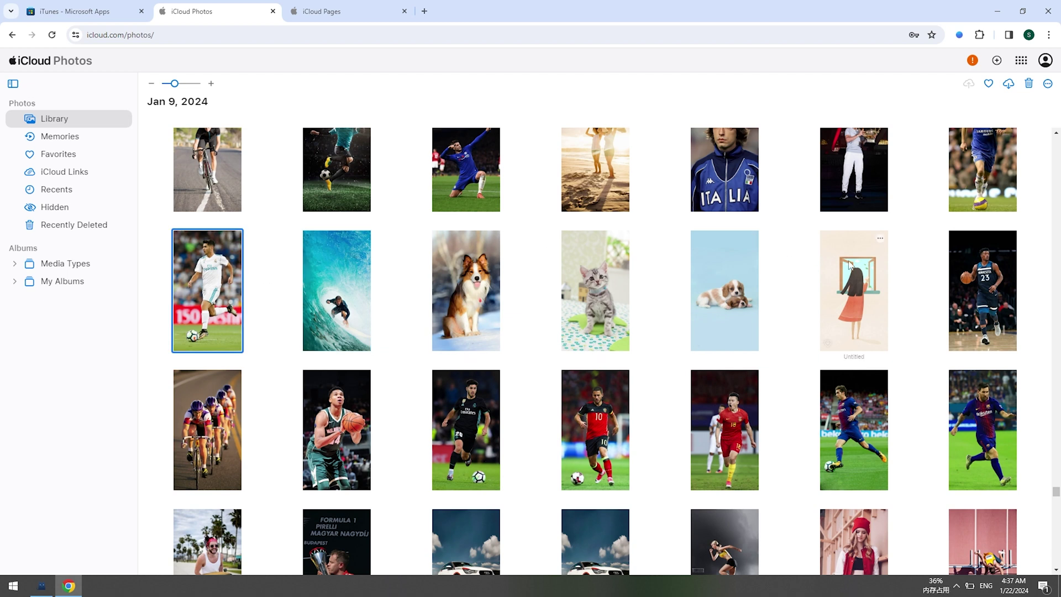
shift+click(864, 270)
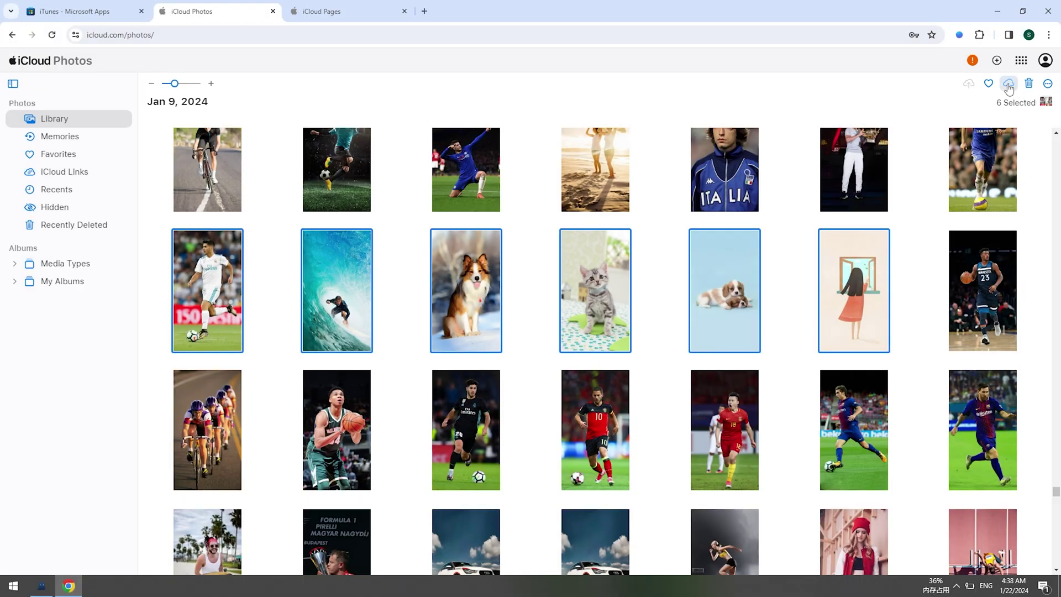
click(1009, 84)
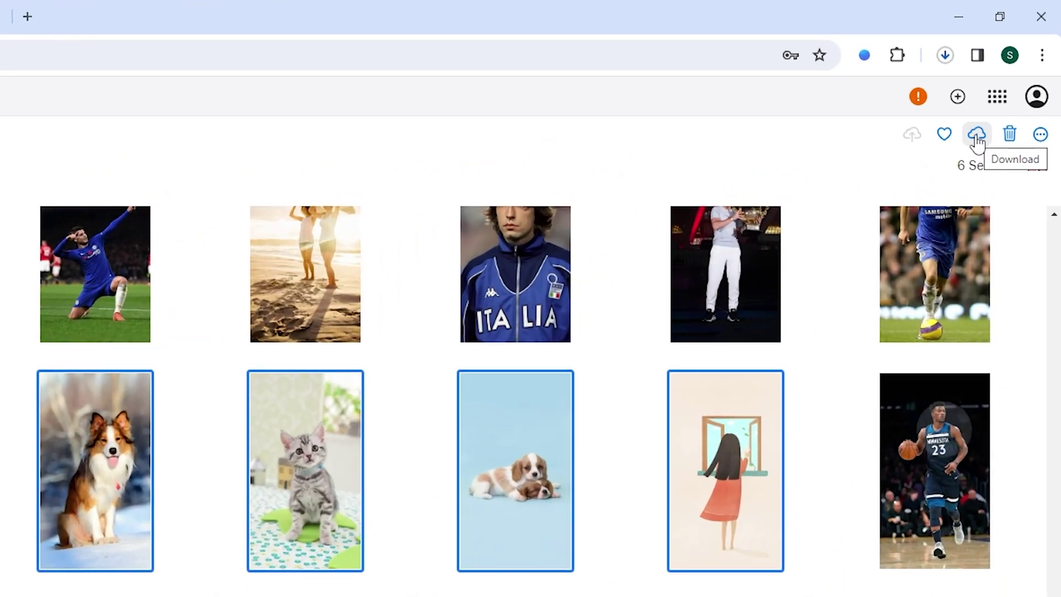
Open the downloaded iCloud Photos.zip from Chrome's recent downloads.
click(848, 101)
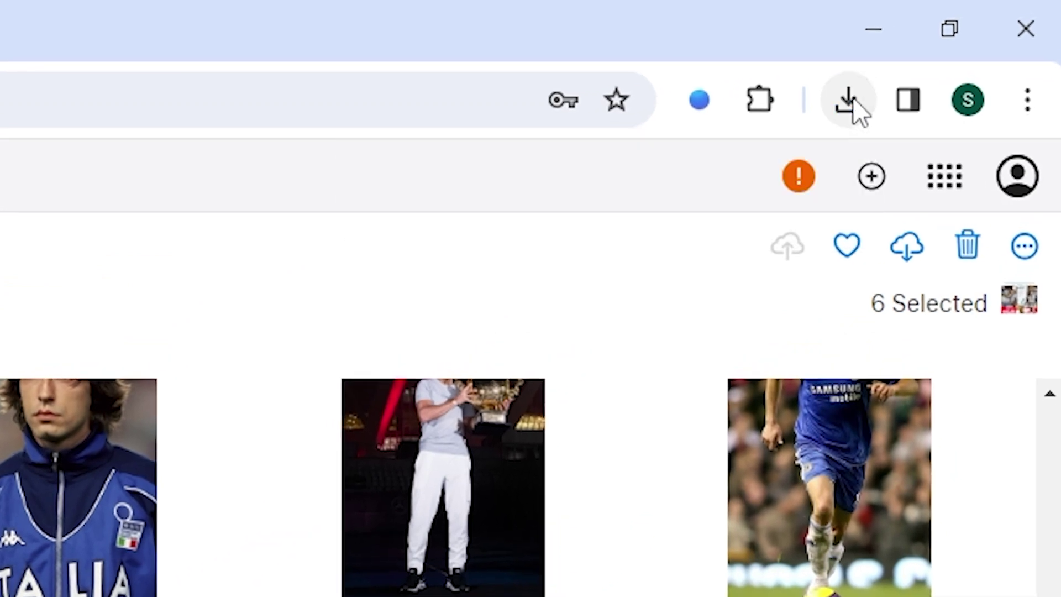
click(849, 101)
click(760, 247)
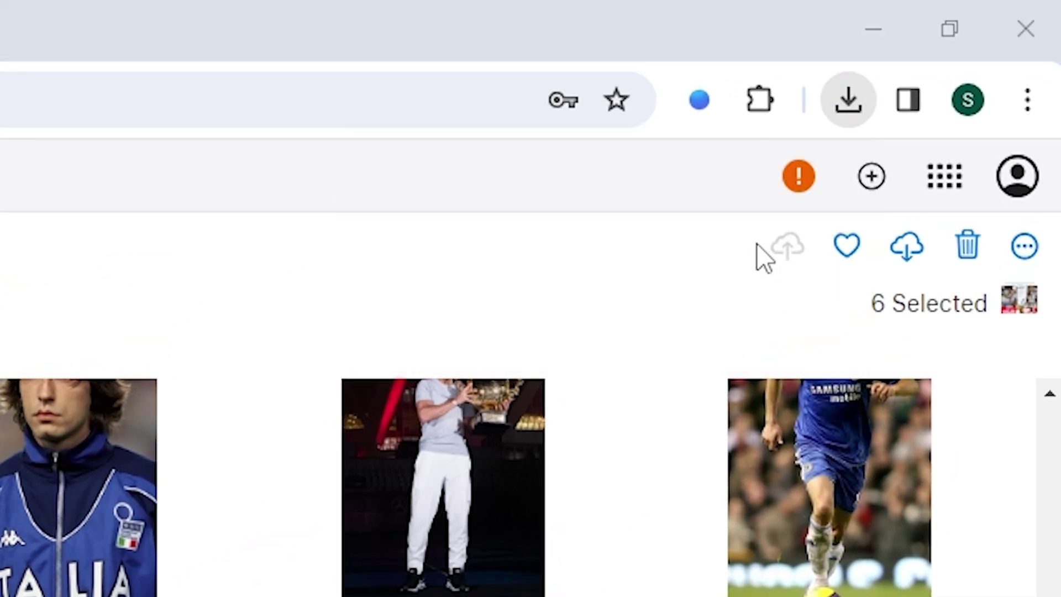
Open the iCloud Photos folder in the zip and step through the six JPG photos.
double_click(338, 267)
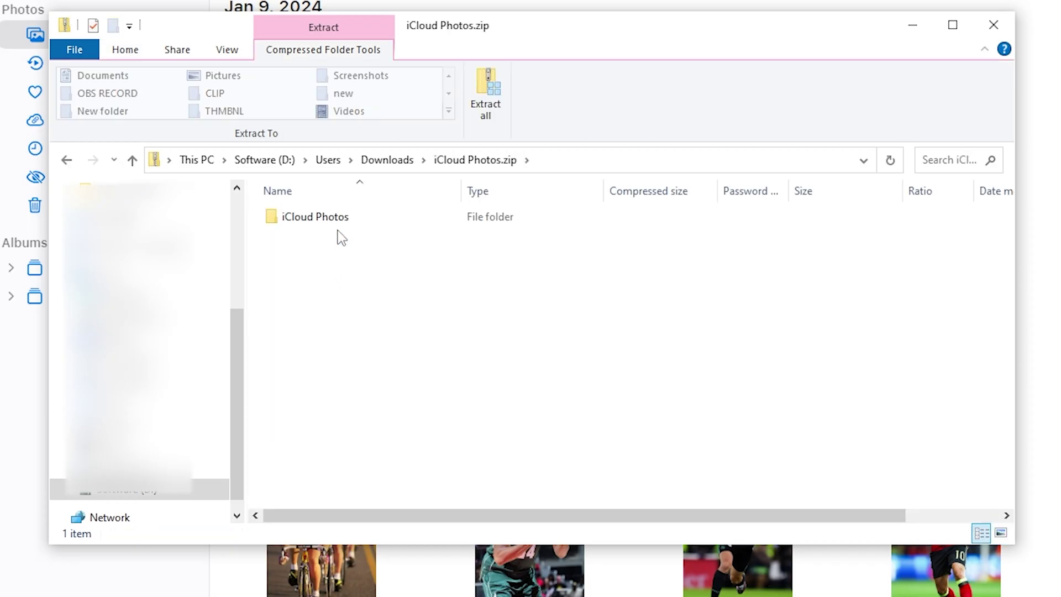
double_click(340, 221)
double_click(363, 270)
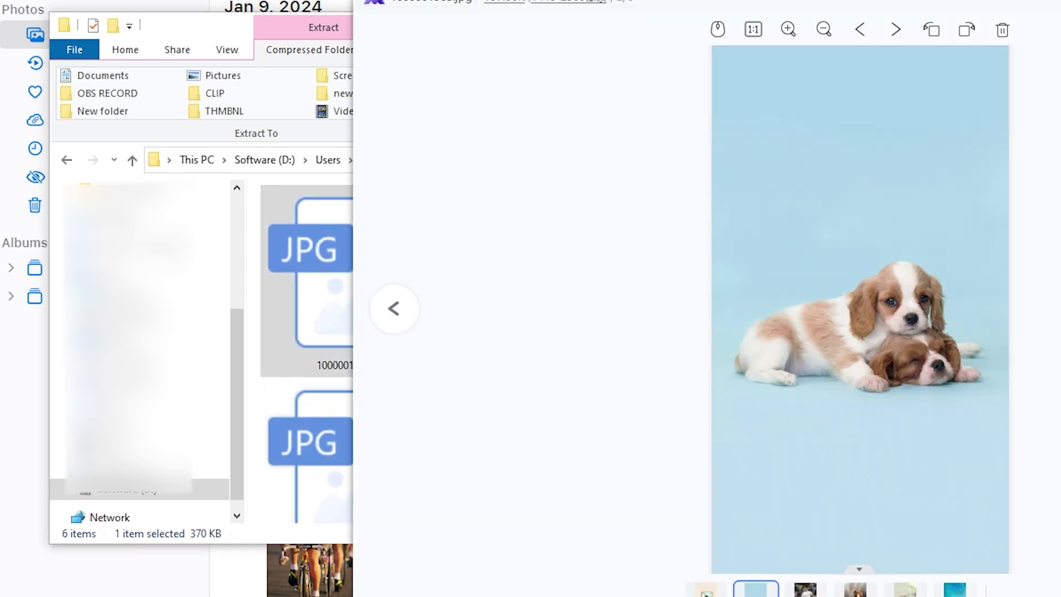
key(Right)
key(Right)
key(Right)
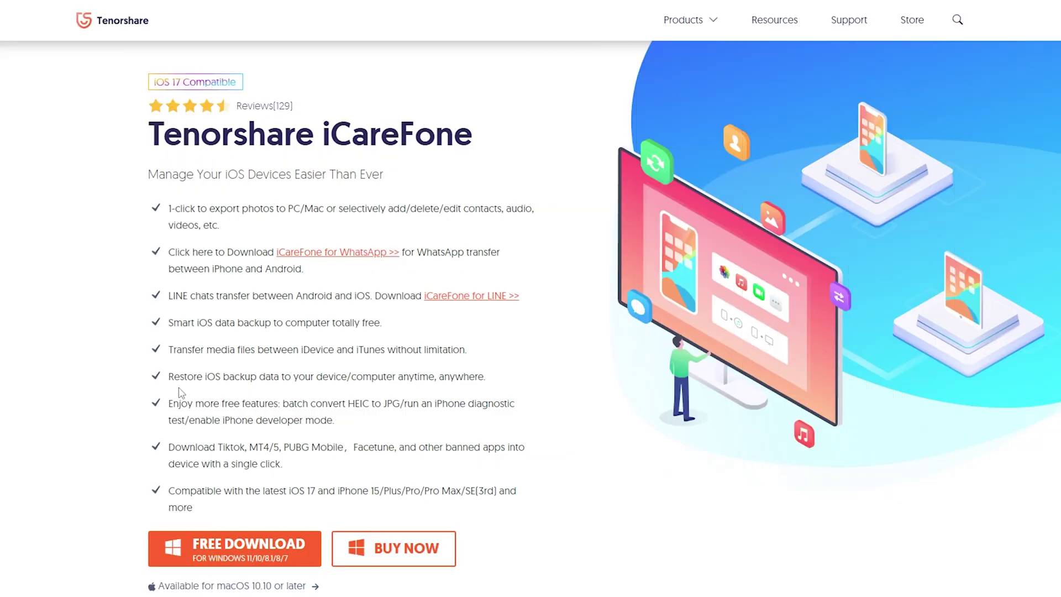
Browse the iCareFone page's Photos, Music, Videos, Contacts and More feature tabs.
drag(169, 350, 477, 353)
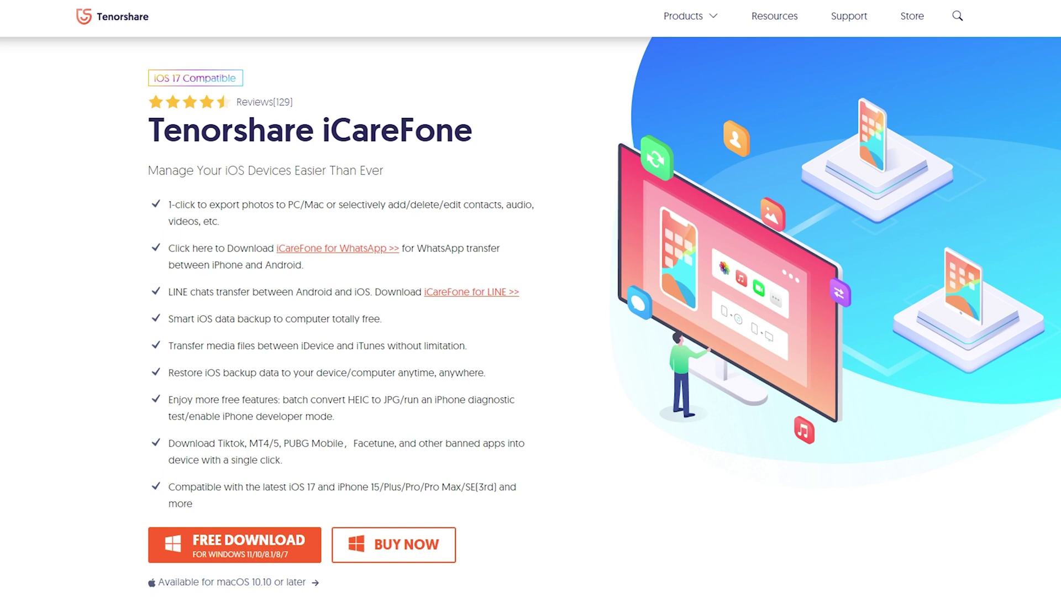
scroll(683, 572, down, 15)
scroll(684, 572, down, 4)
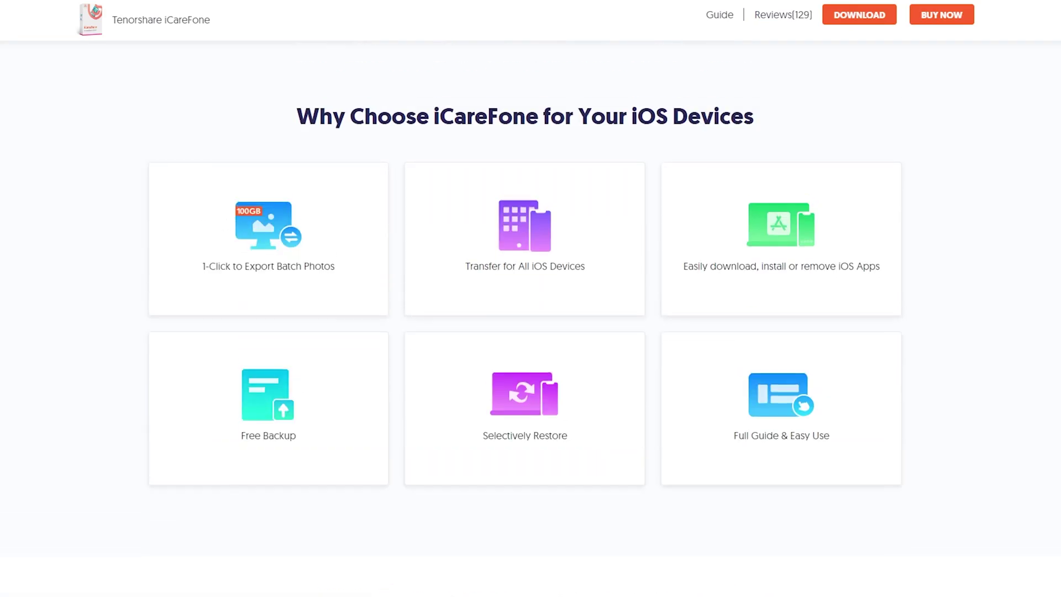
scroll(531, 332, down, 2)
scroll(531, 331, down, 5)
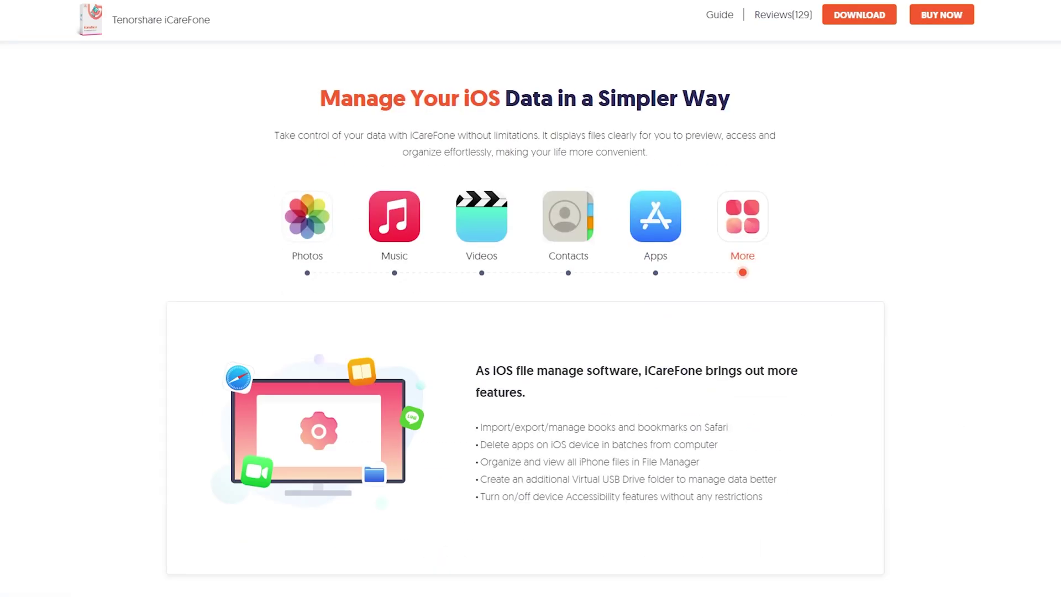
click(291, 236)
click(395, 230)
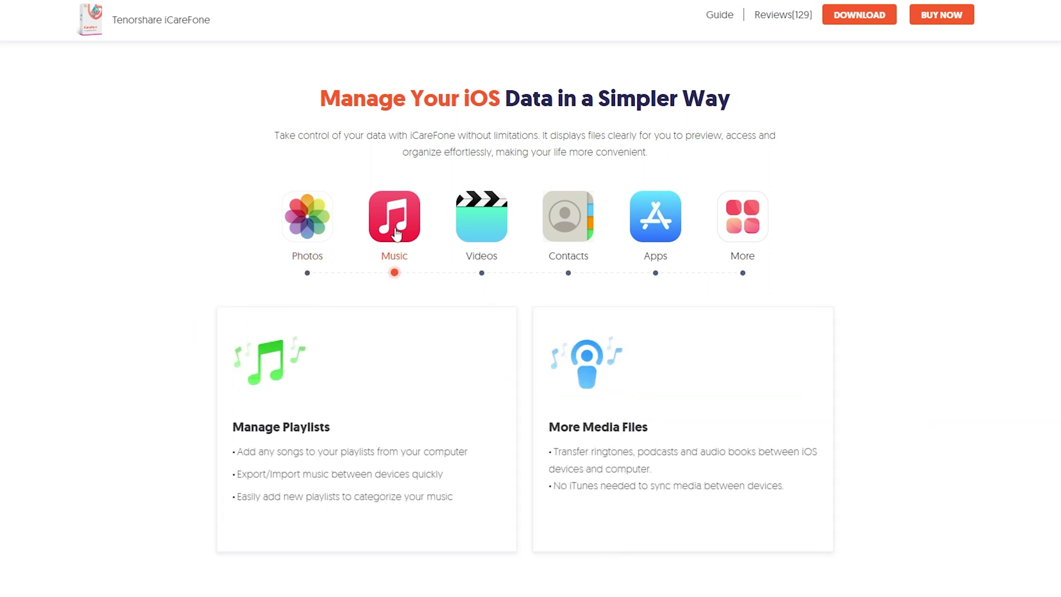
click(499, 236)
click(598, 237)
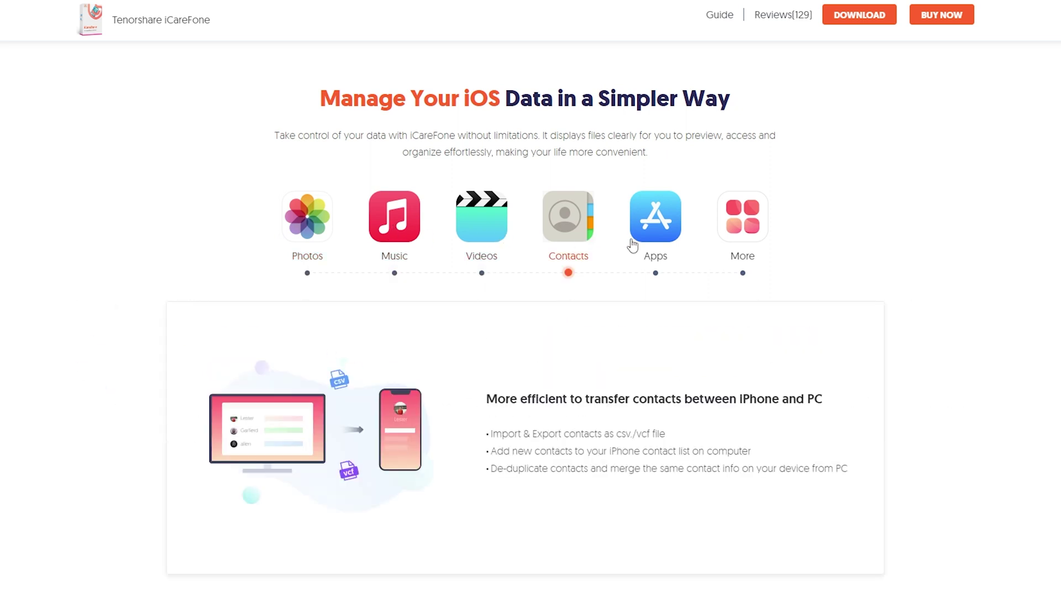
click(744, 239)
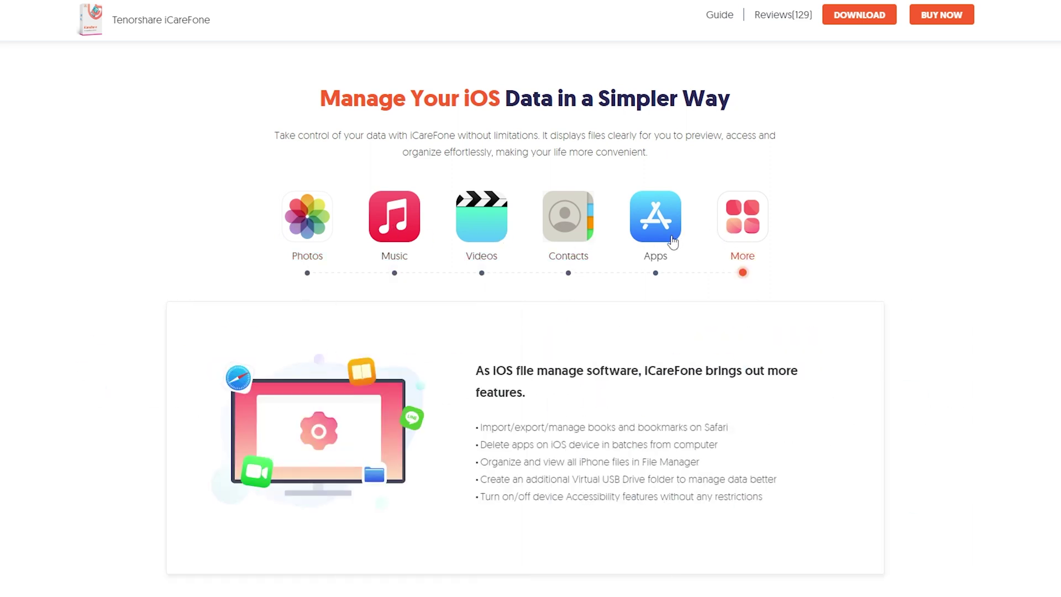
scroll(890, 310, down, 7)
scroll(886, 313, down, 5)
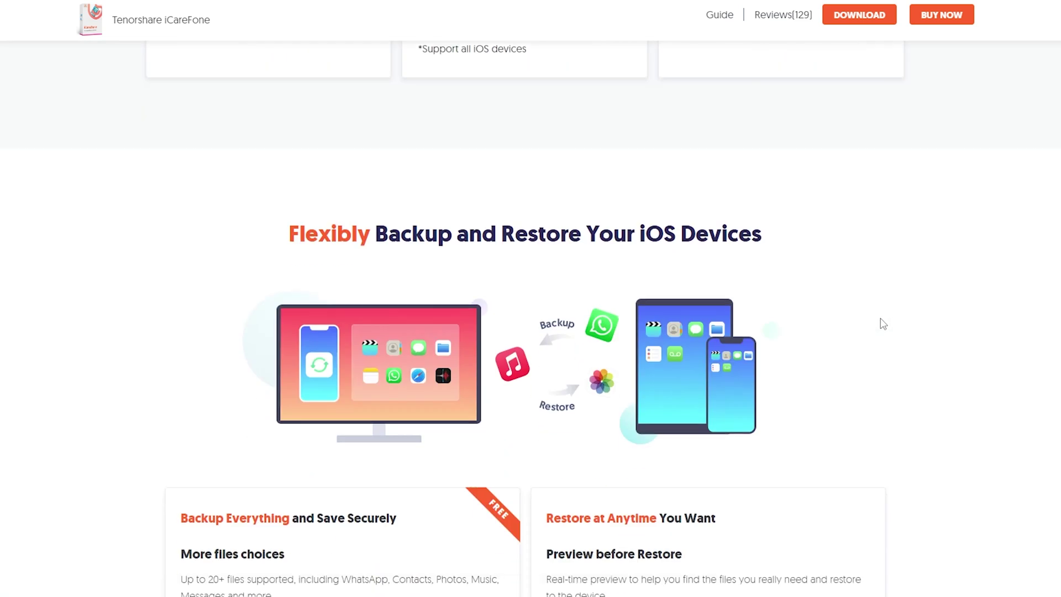
scroll(881, 322, down, 2)
scroll(880, 322, down, 5)
scroll(879, 323, down, 4)
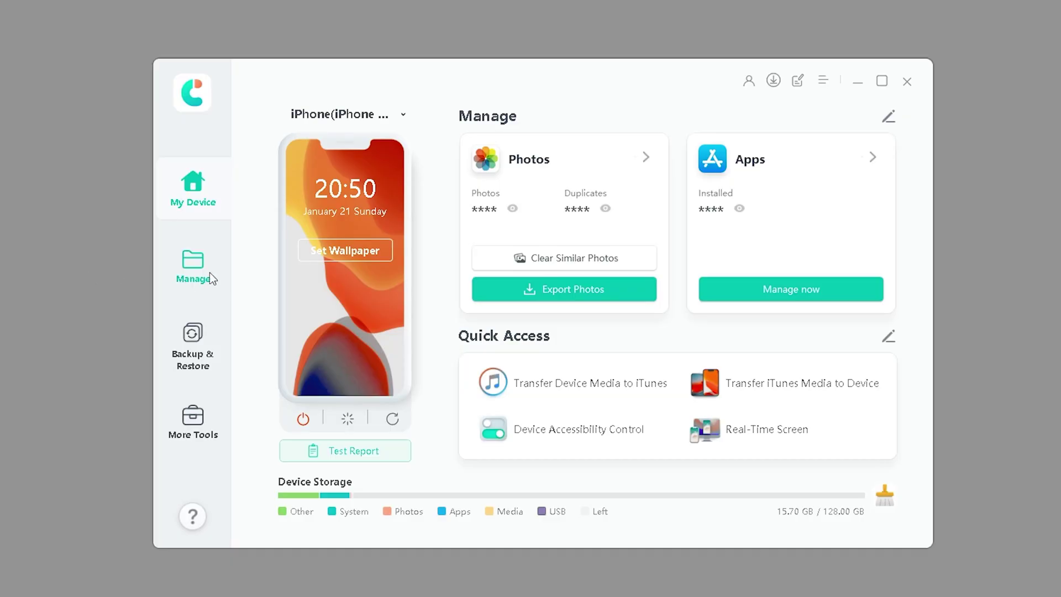
Select the 2024 and 2023 photo groups in iCareFone's photo manager.
click(210, 273)
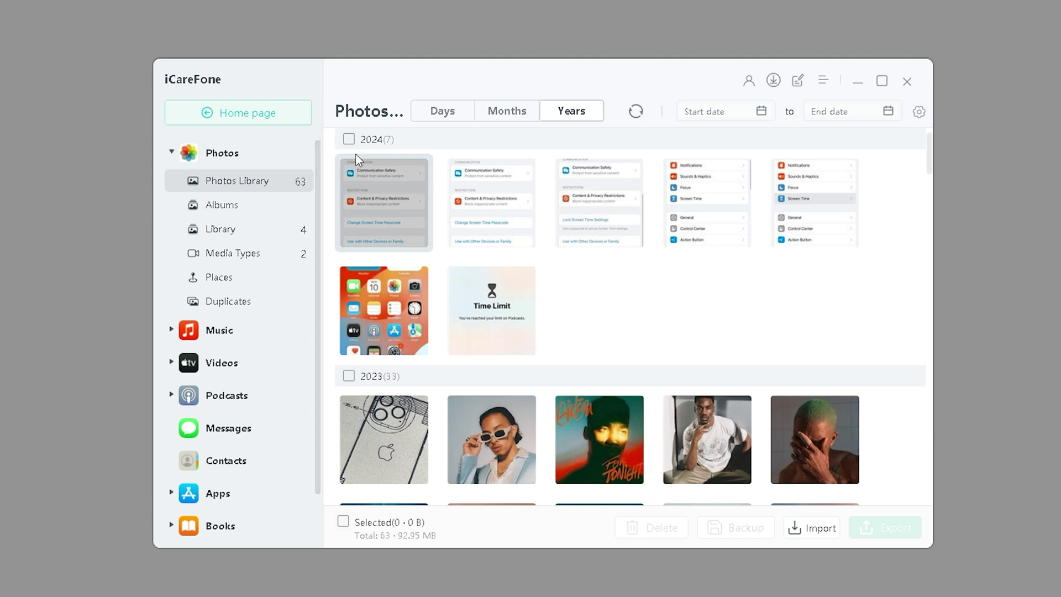
click(349, 140)
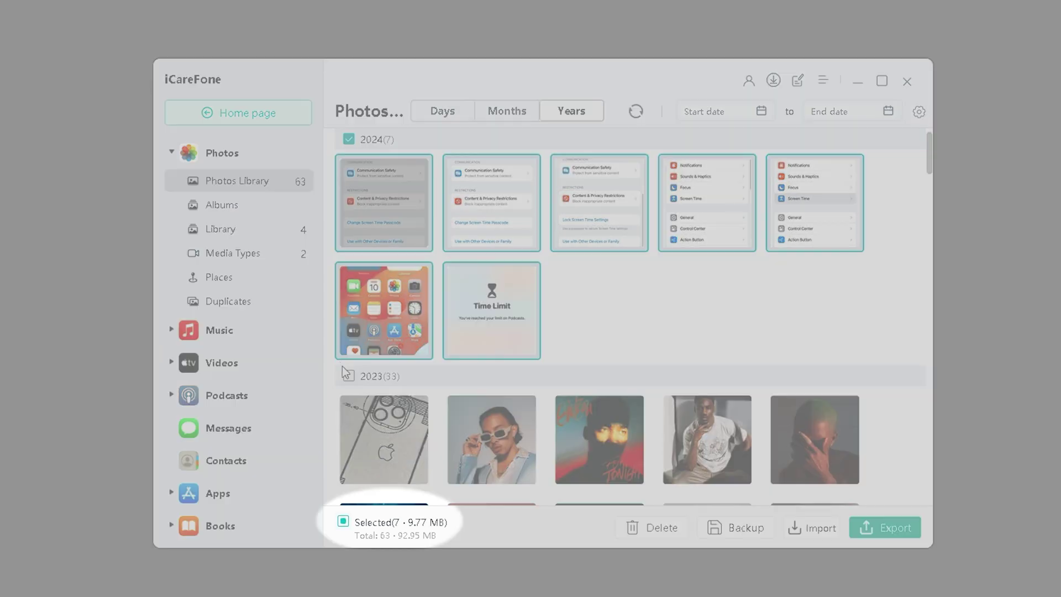
click(348, 377)
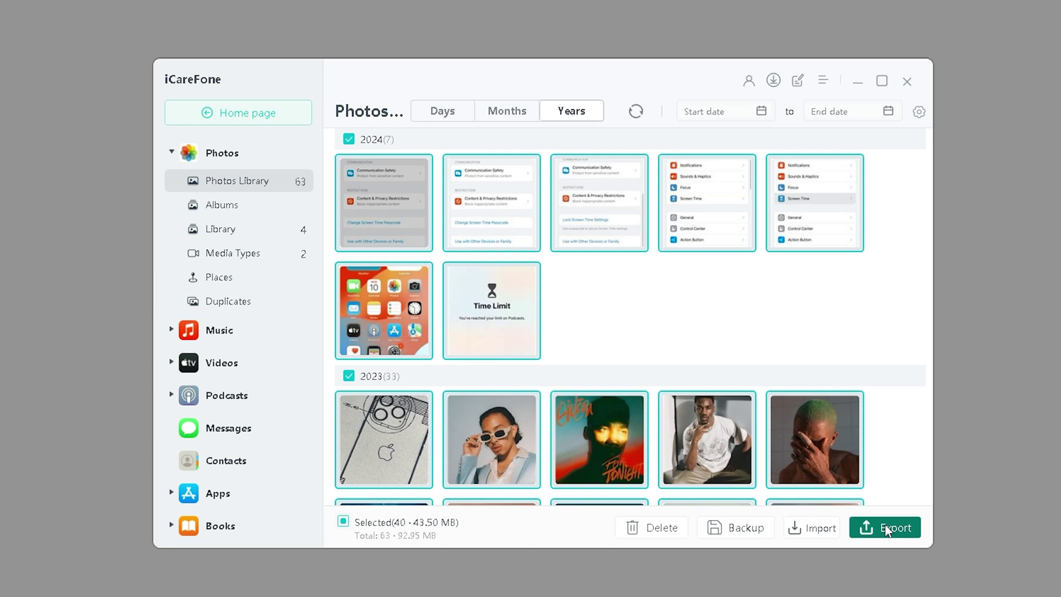
Export the selected photos to a new Desktop folder named 'photo from iphone'.
click(887, 529)
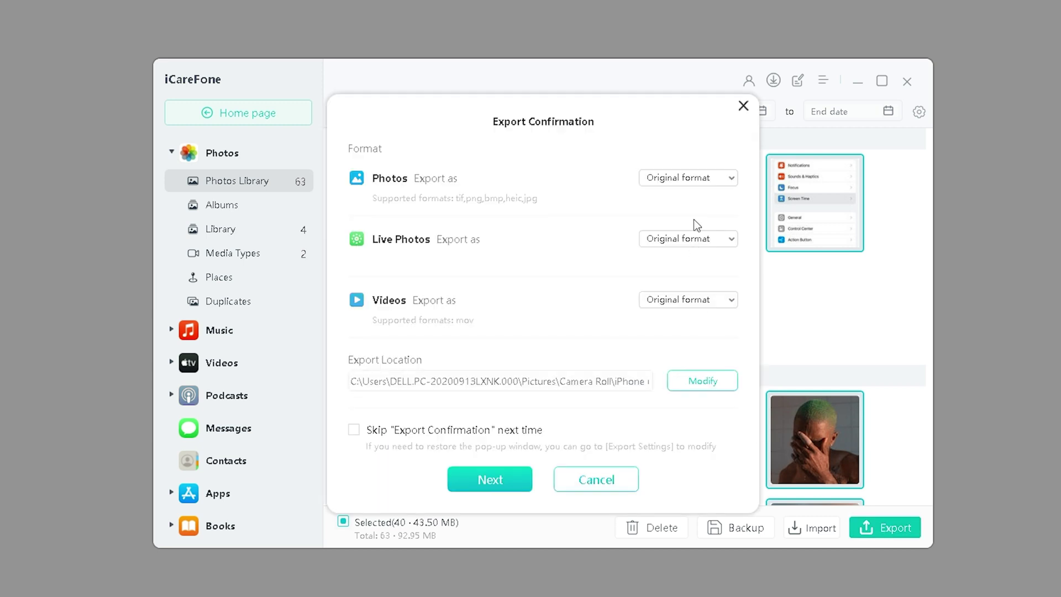
click(702, 384)
text(pho)
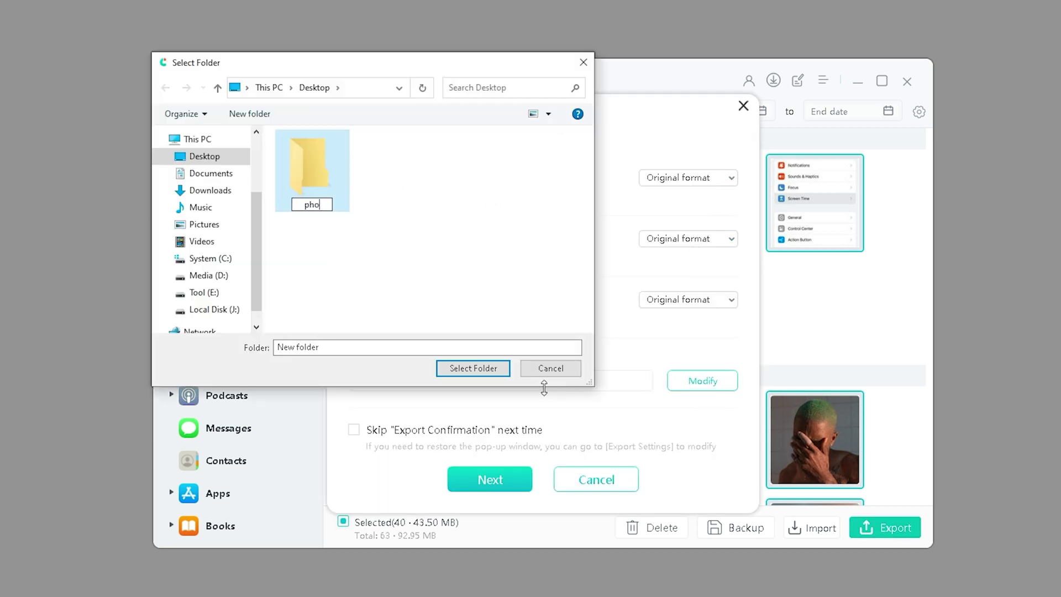
text(to from iphone)
key(Return)
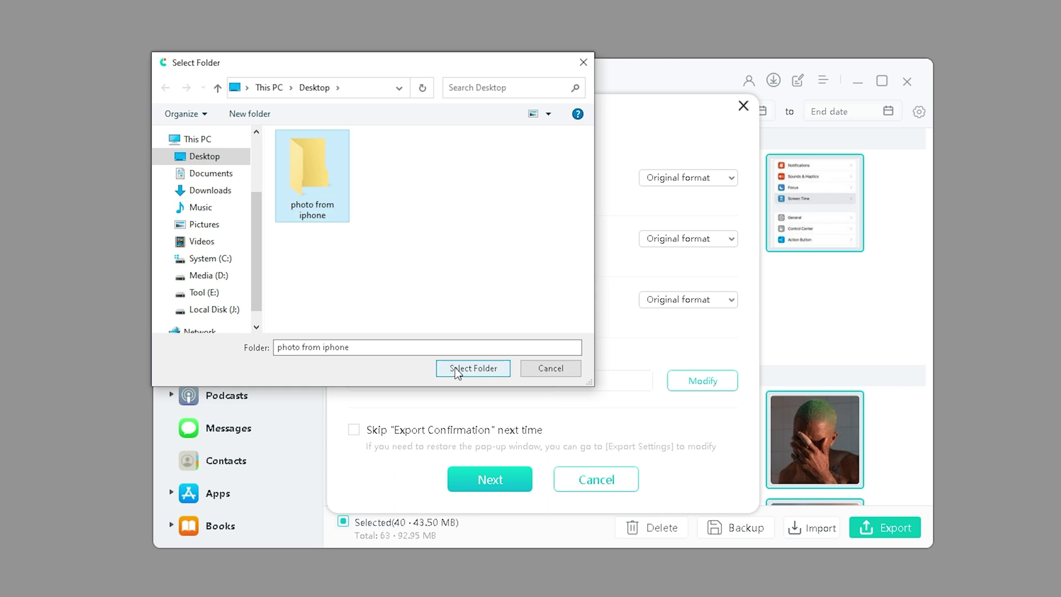
click(455, 367)
click(485, 477)
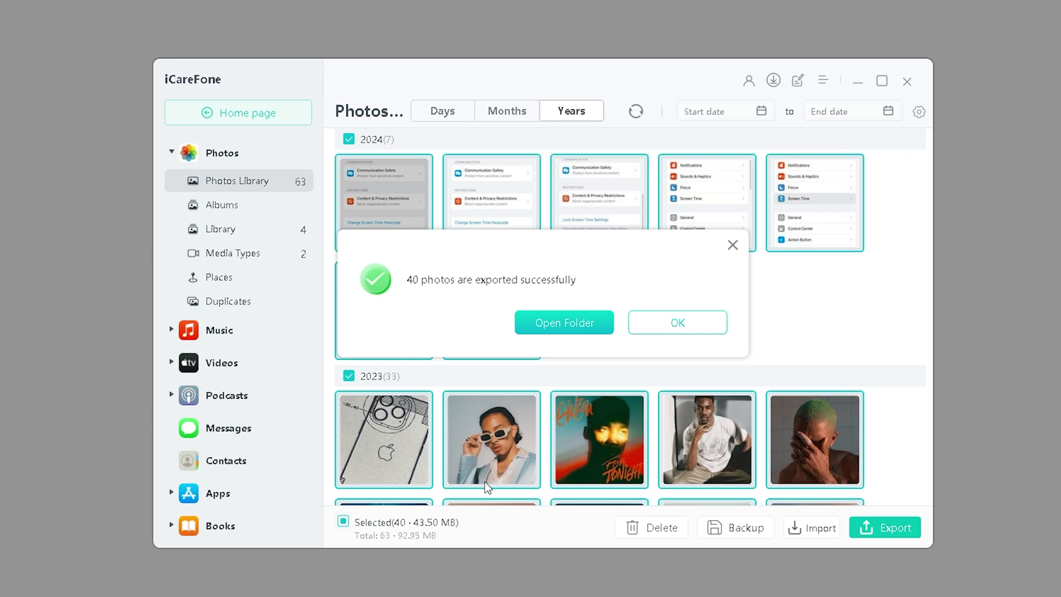
Open the folder holding the exported photos from the success notice.
click(591, 322)
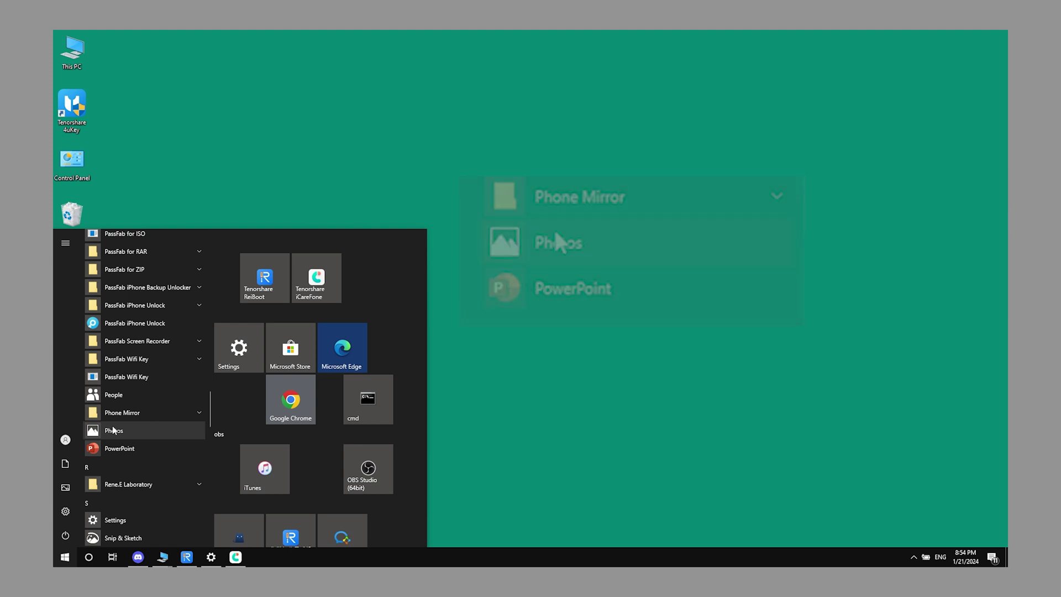
Import all 63 iPhone items in Microsoft Photos from the USB device.
click(114, 431)
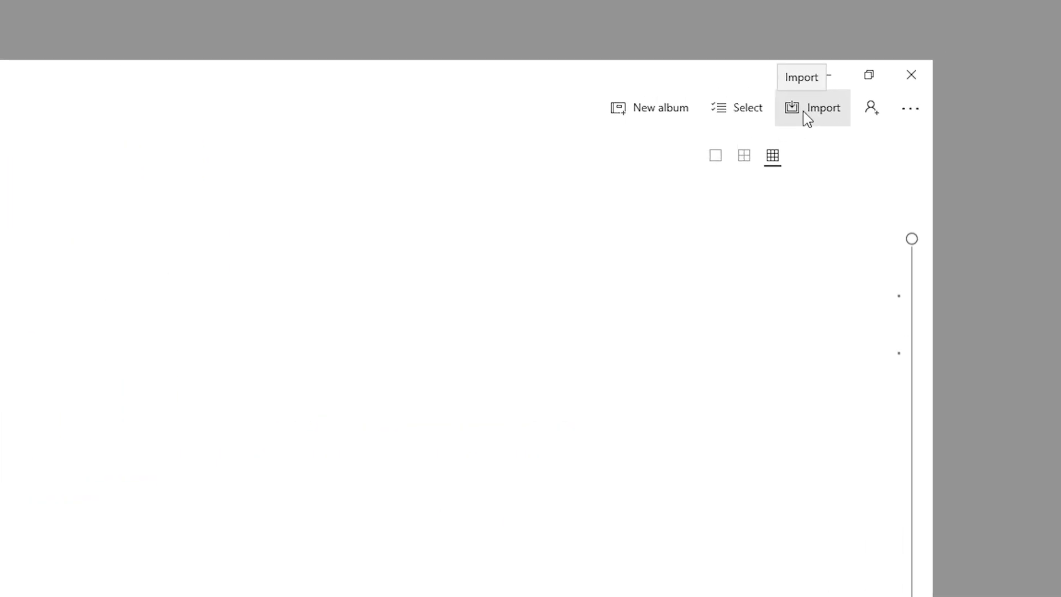
click(940, 60)
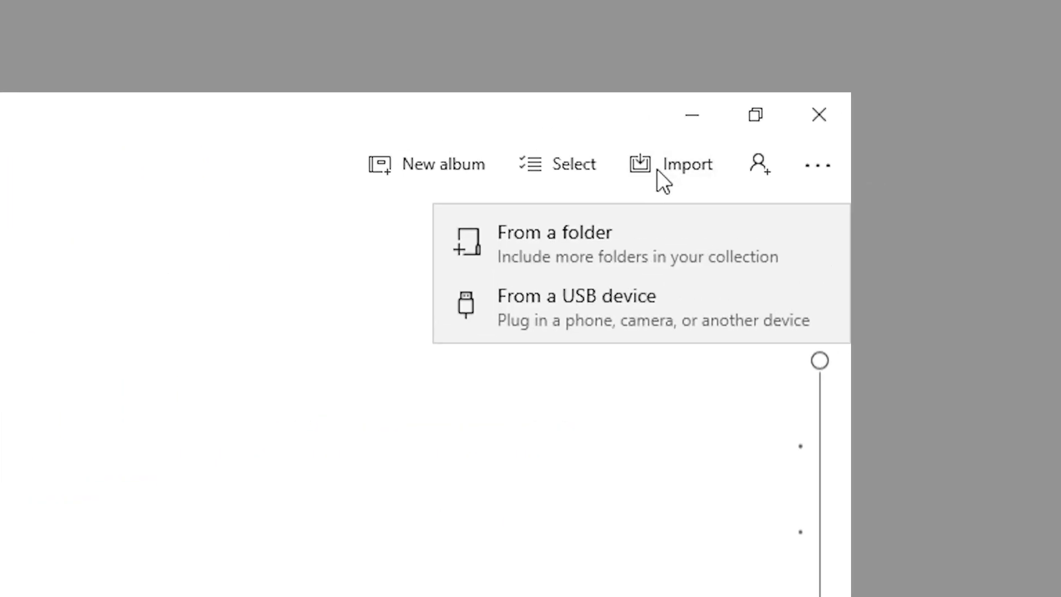
click(651, 294)
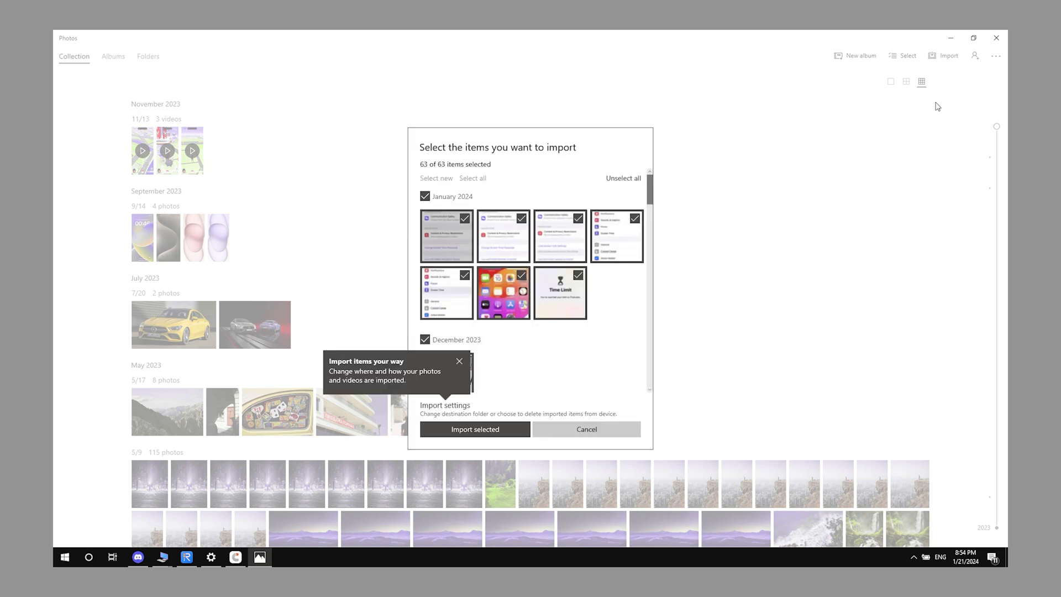
click(626, 179)
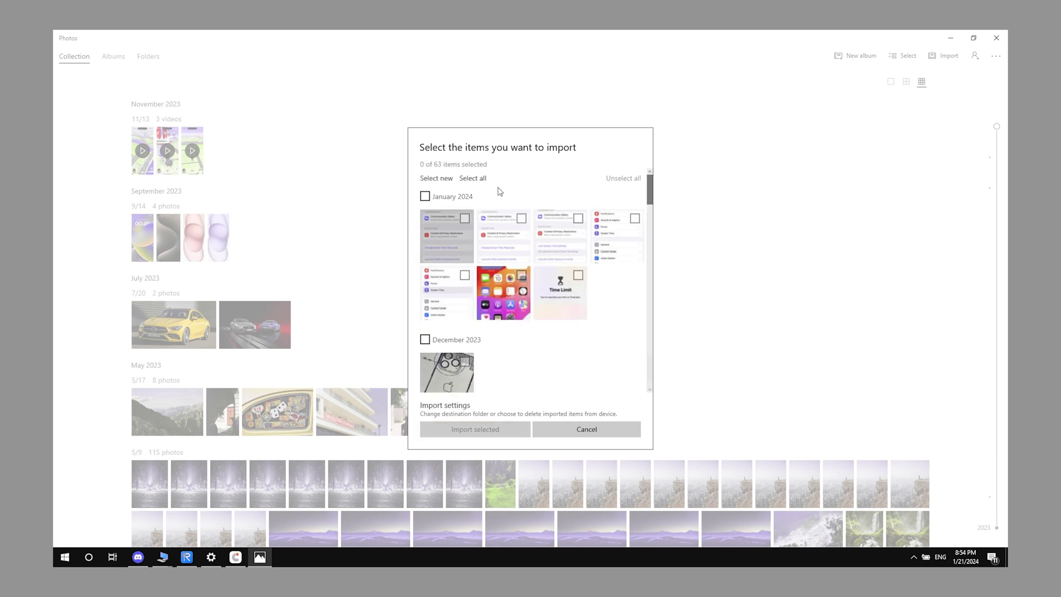
click(476, 179)
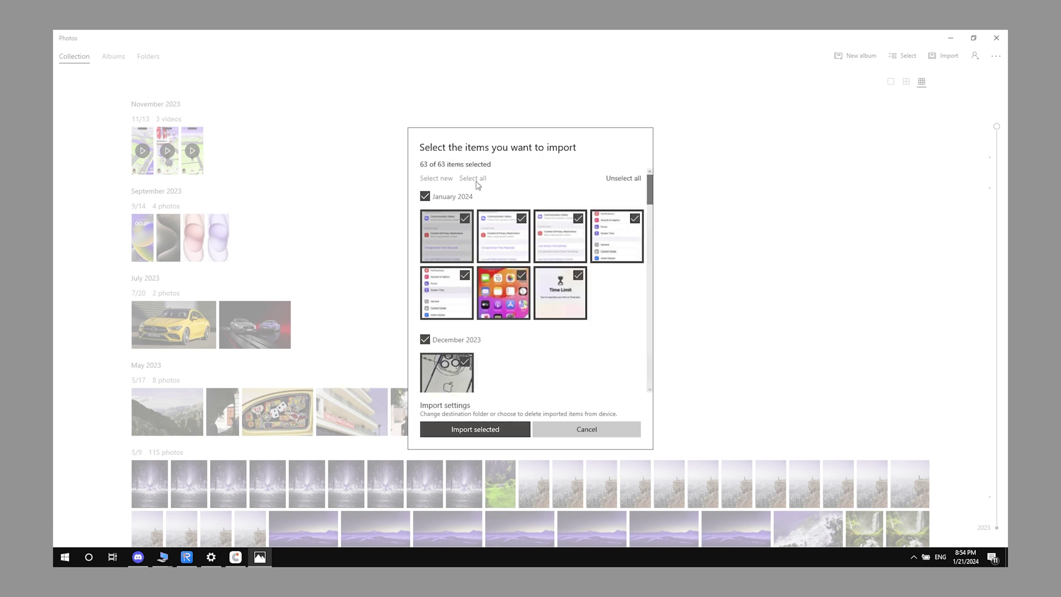
click(478, 430)
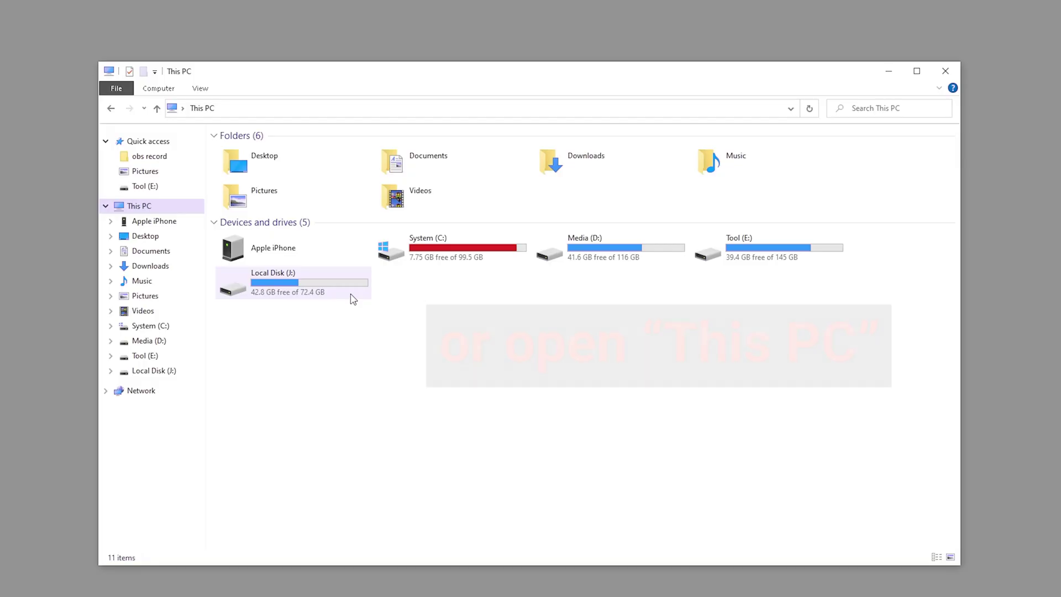
Start the Import pictures and videos wizard for the Apple iPhone.
click(350, 298)
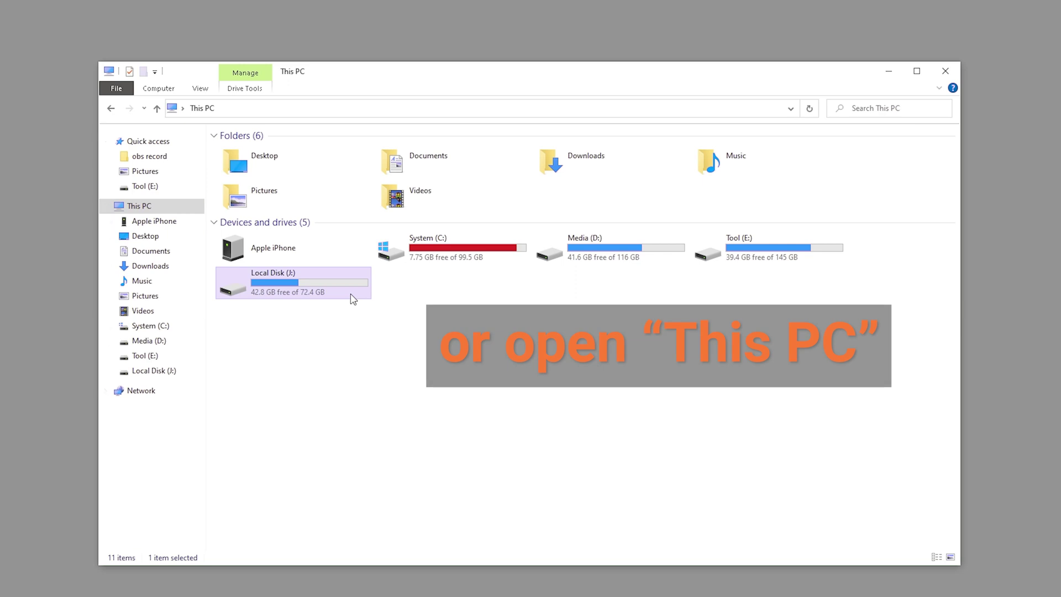
right_click(299, 245)
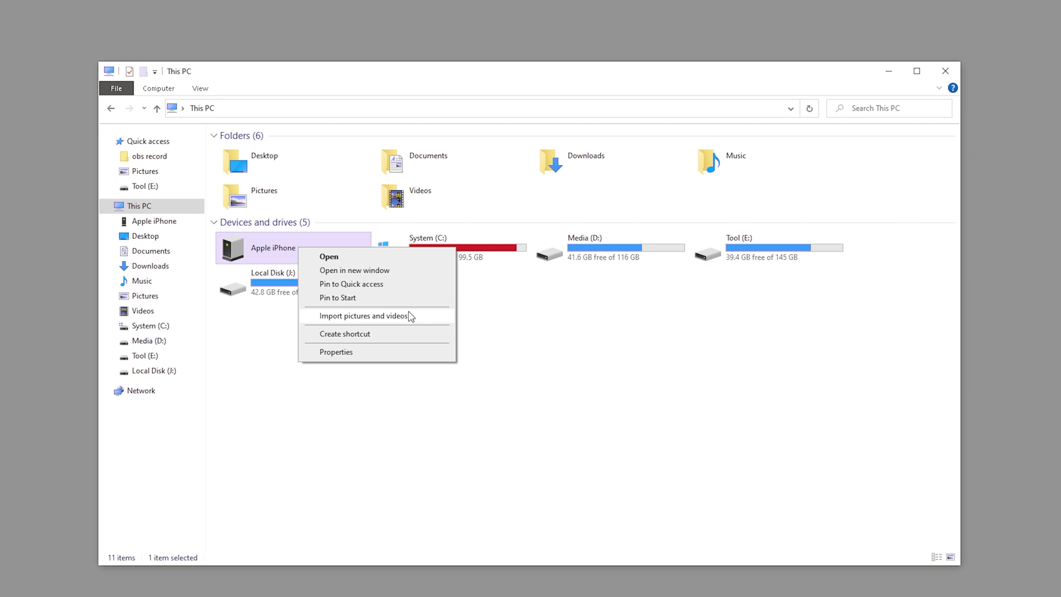
click(424, 320)
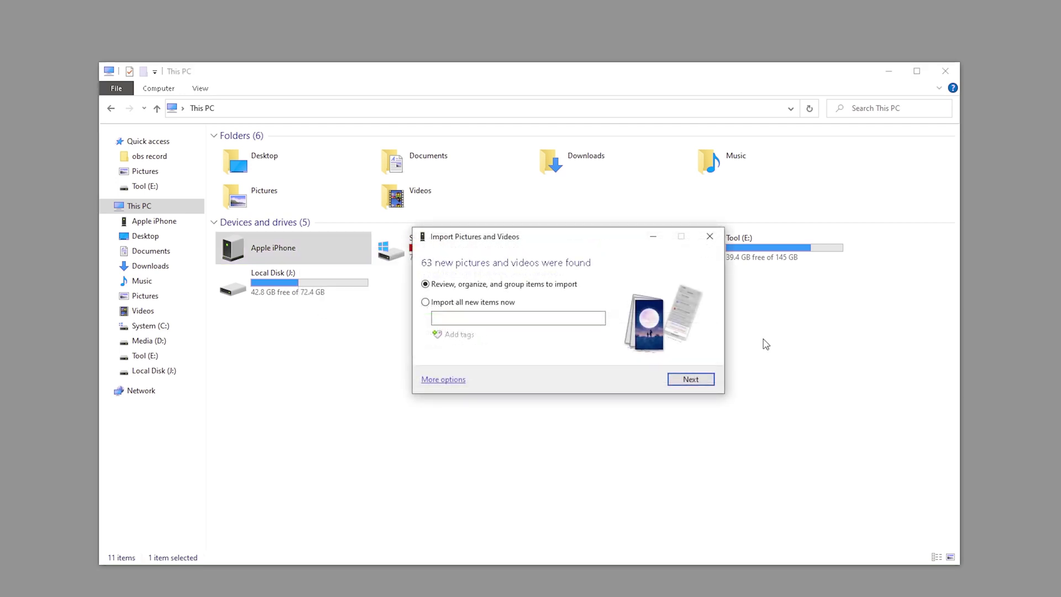
click(703, 379)
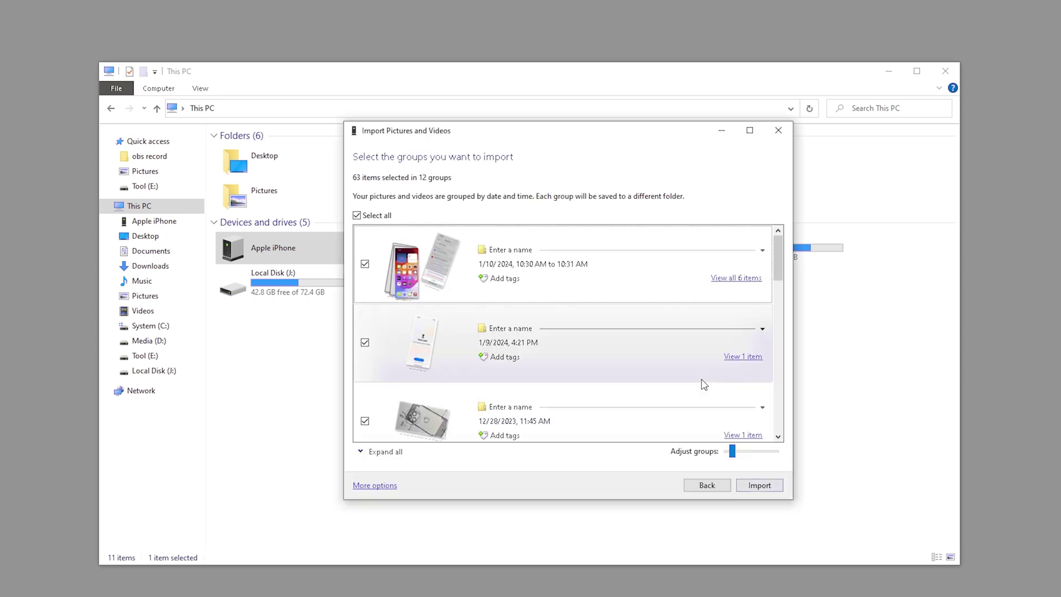
scroll(704, 383, down, 10)
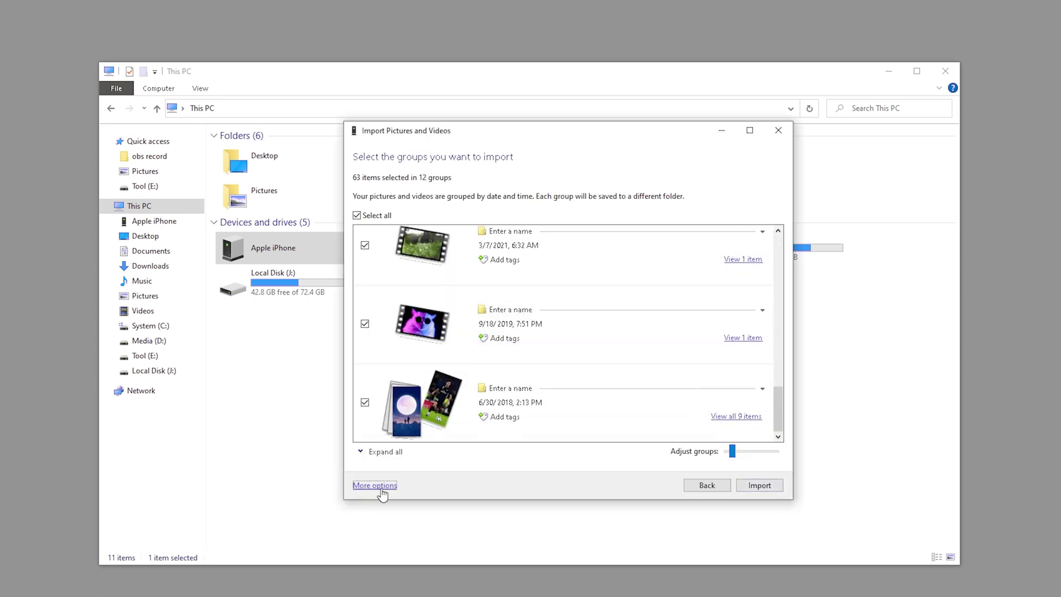
Set 'photo from iphone' as the import destination and import all 63 items.
click(377, 486)
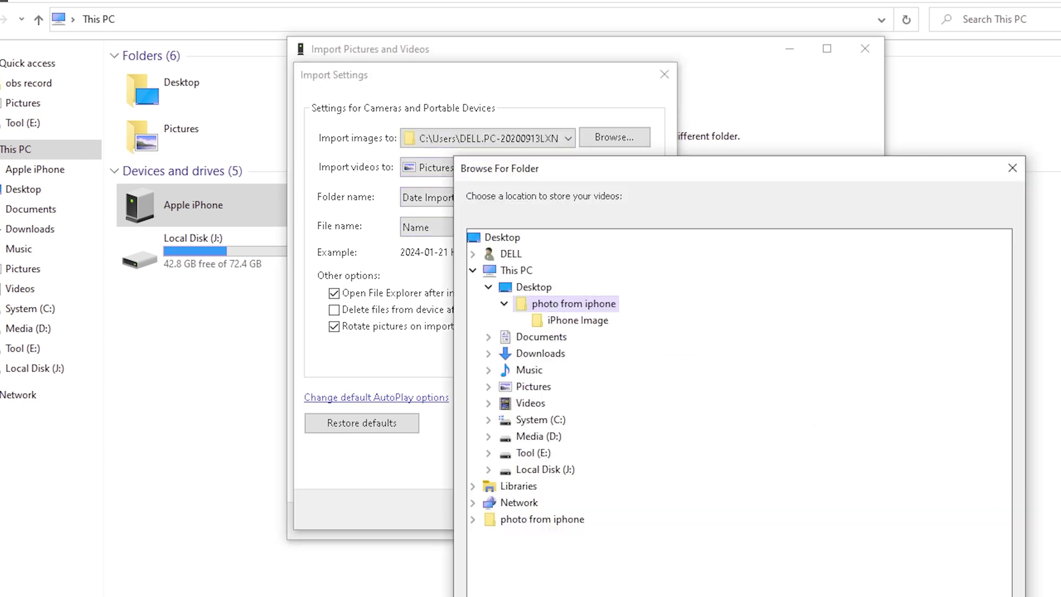
key(Return)
click(548, 510)
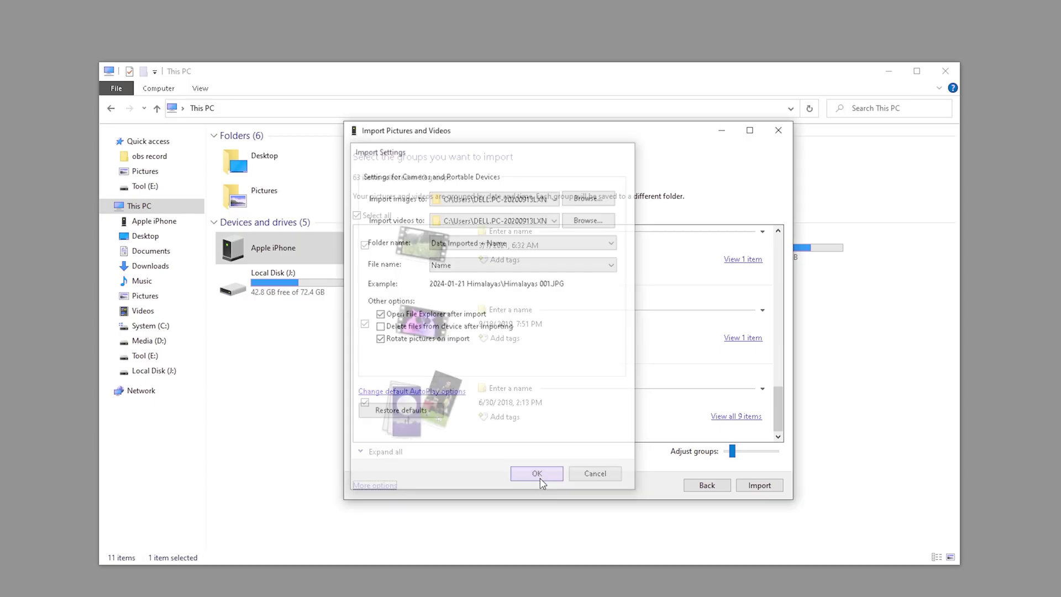
click(775, 489)
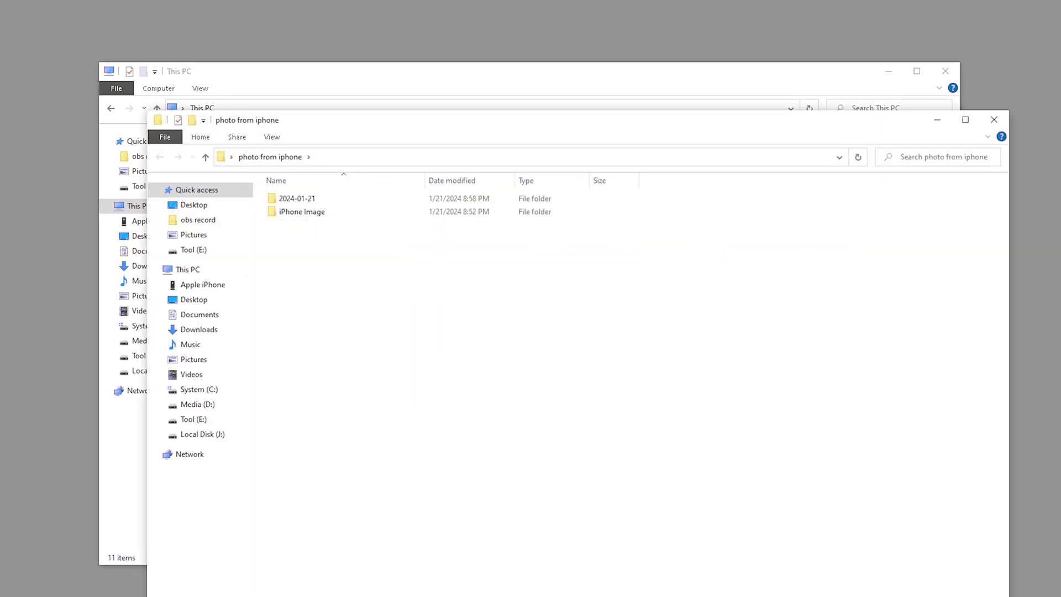
Open the 2024-01-21 folder to see the imported iPhone photos and videos.
click(306, 203)
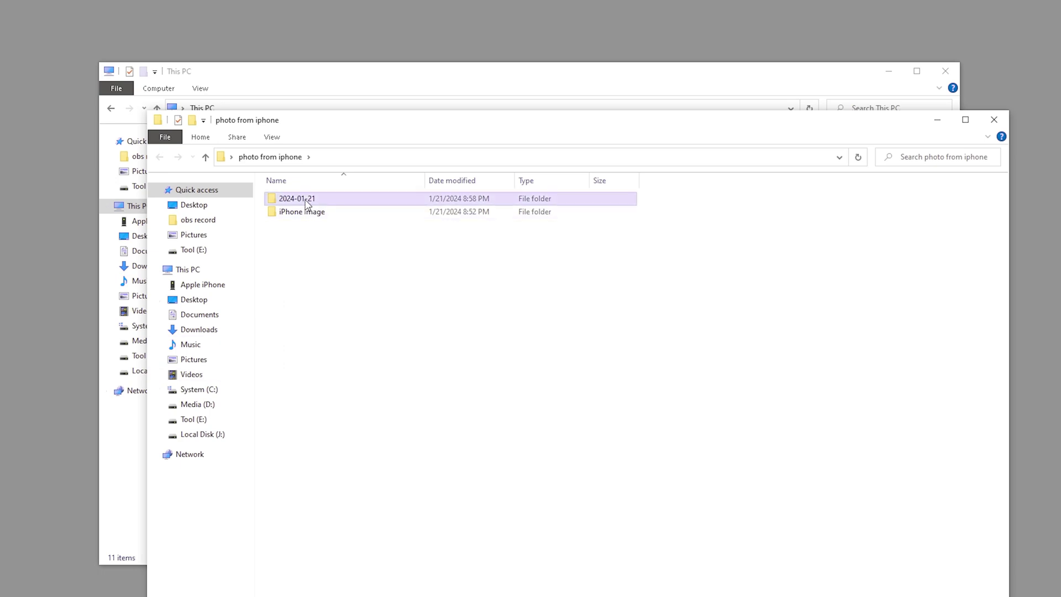
double_click(307, 203)
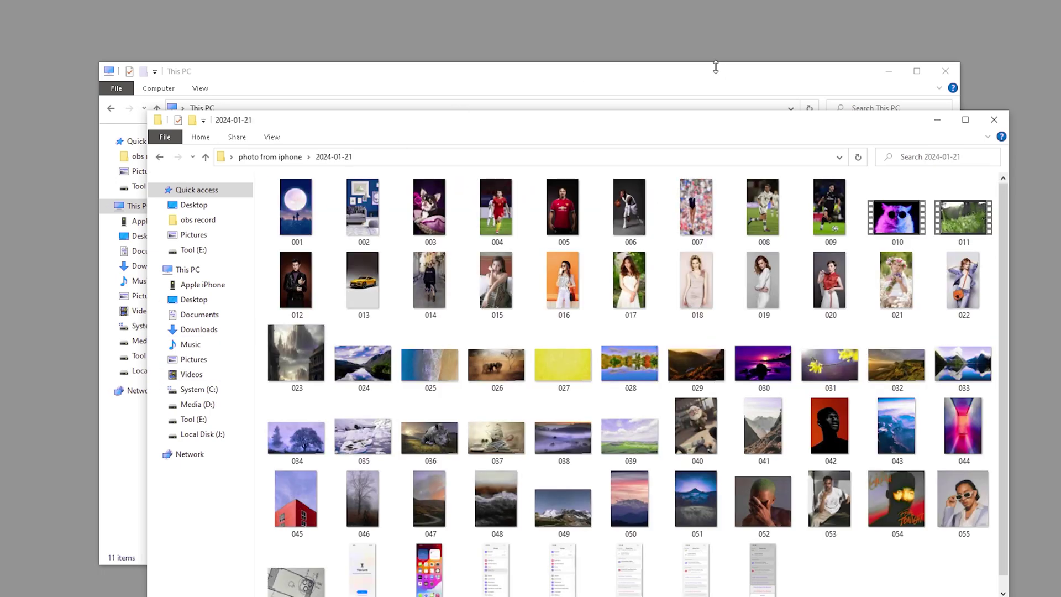